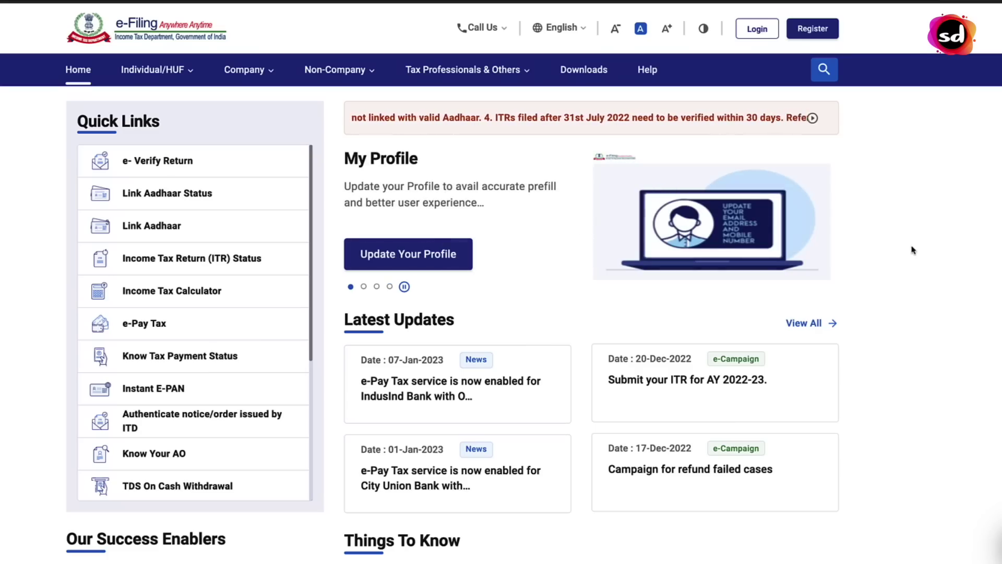
Enter the PAN and Aadhaar number in Link Aadhaar Status; it shows the PAN is not linked
left_click(200, 200)
left_click(193, 209)
left_click(175, 265)
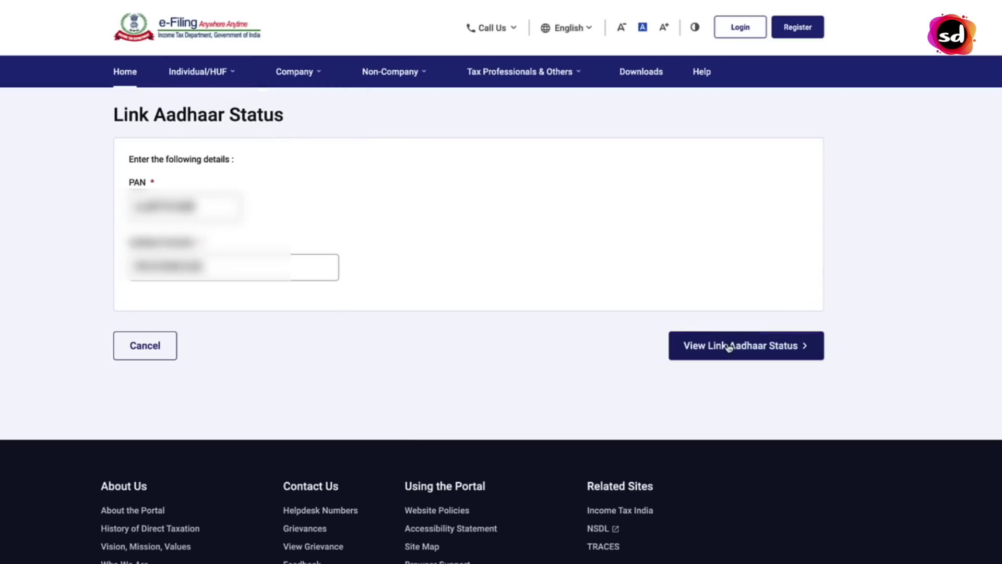
left_click(786, 354)
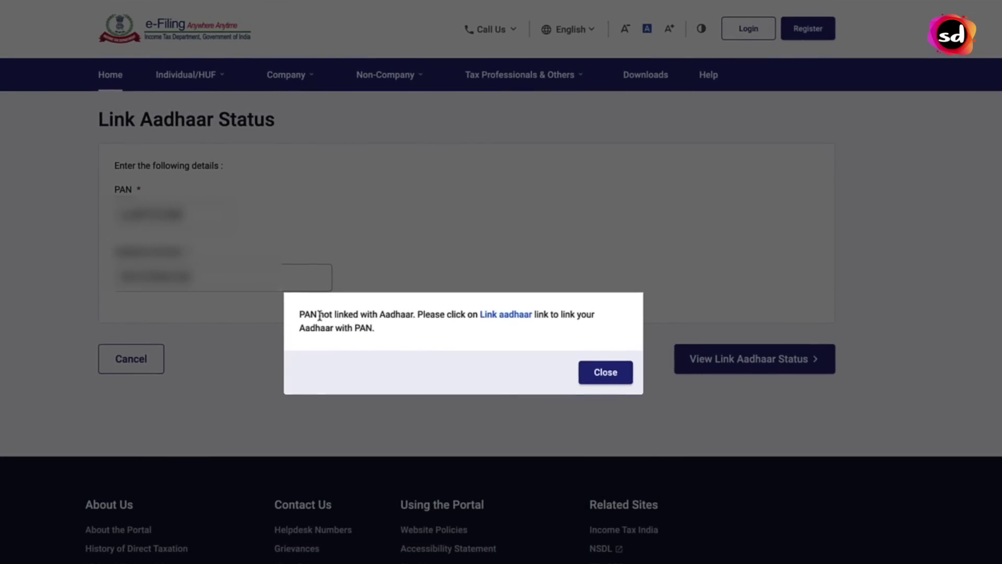
left_click_drag(299, 316, 417, 322)
left_click(452, 345)
left_click_drag(421, 315, 302, 310)
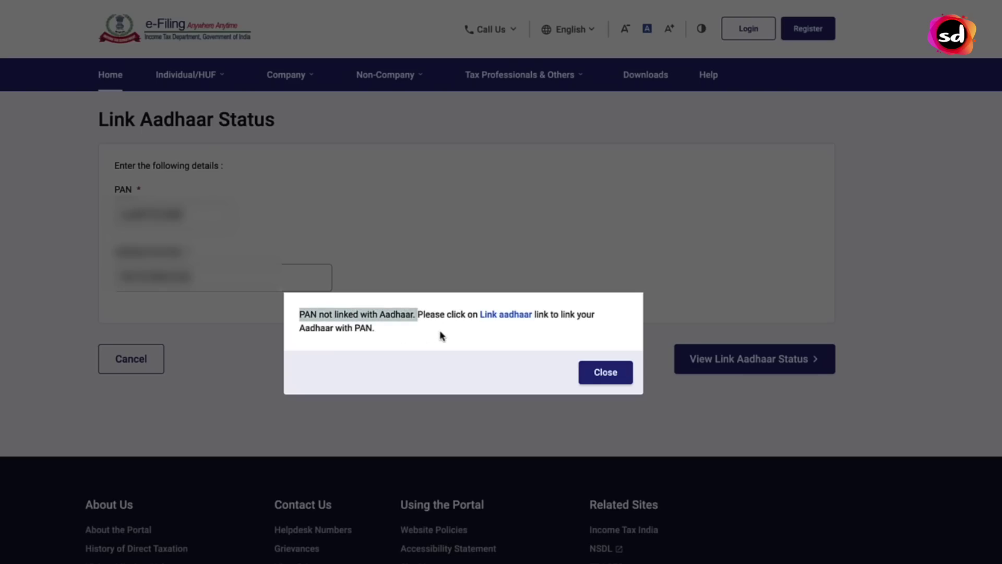
left_click(455, 335)
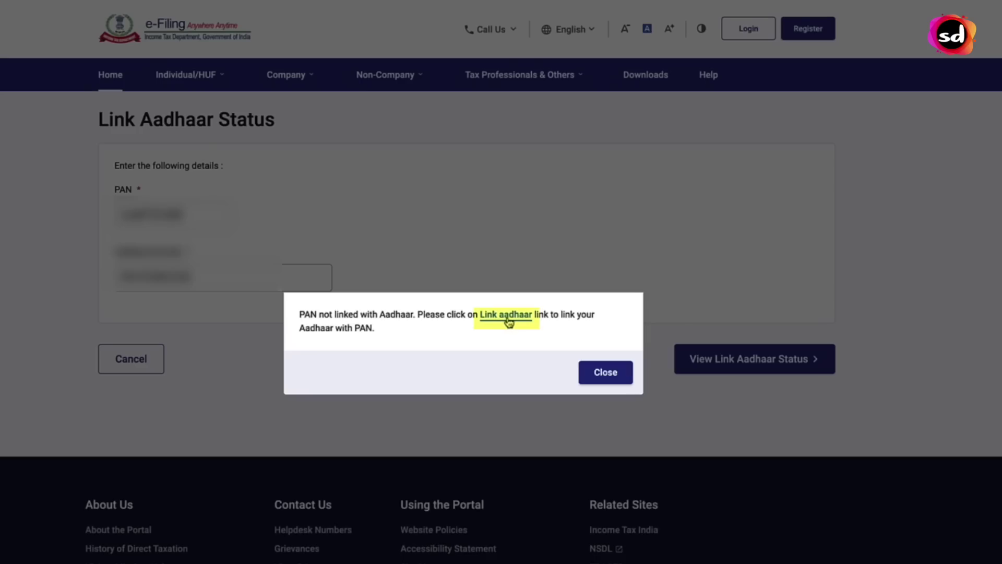
Validate the PAN and Aadhaar number on the Link Aadhaar form; it reports no payment found
left_click(506, 315)
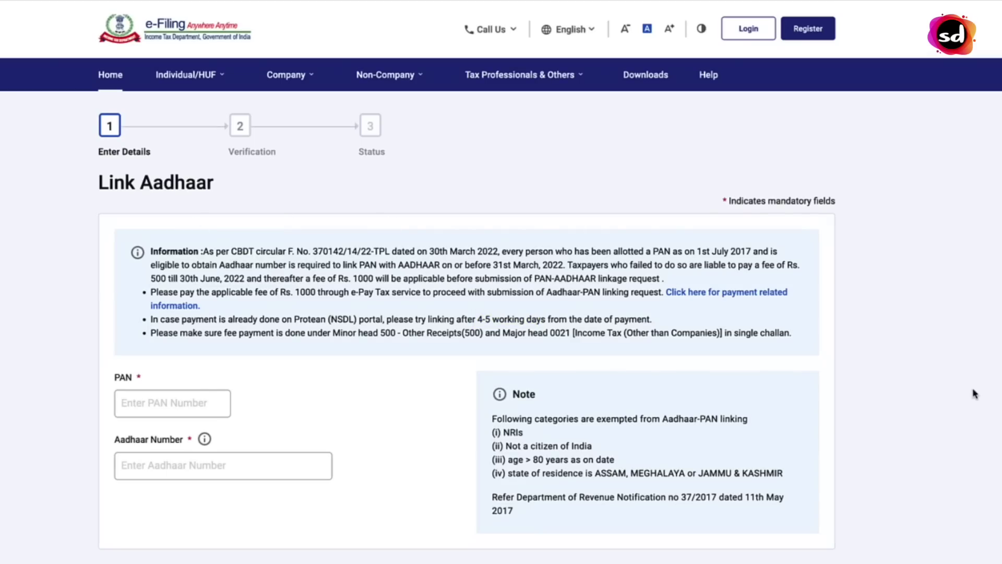
scroll(974, 394, "down", 1)
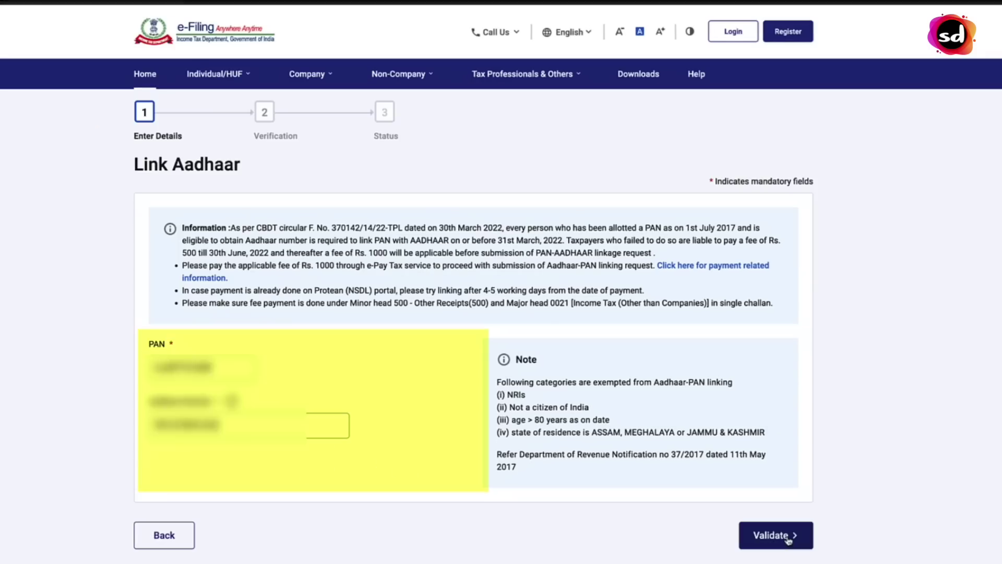
left_click(788, 539)
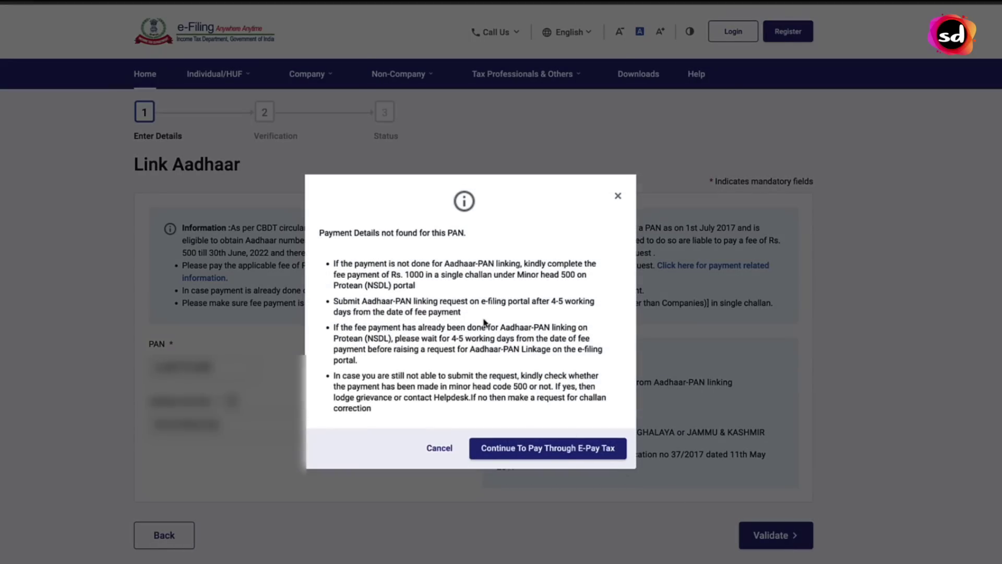
left_click_drag(466, 233, 318, 233)
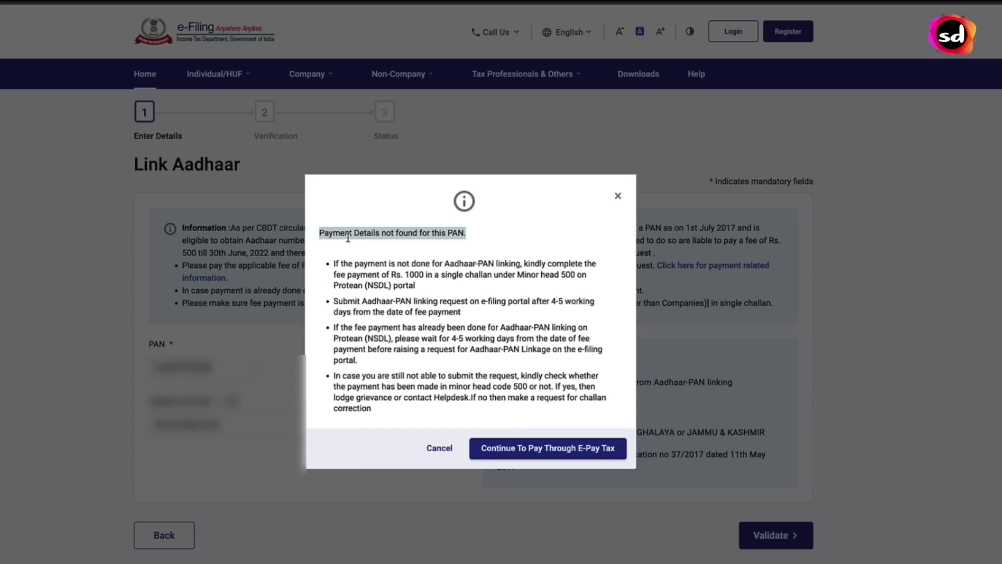
left_click(381, 235)
left_click_drag(499, 240, 315, 230)
left_click(398, 259)
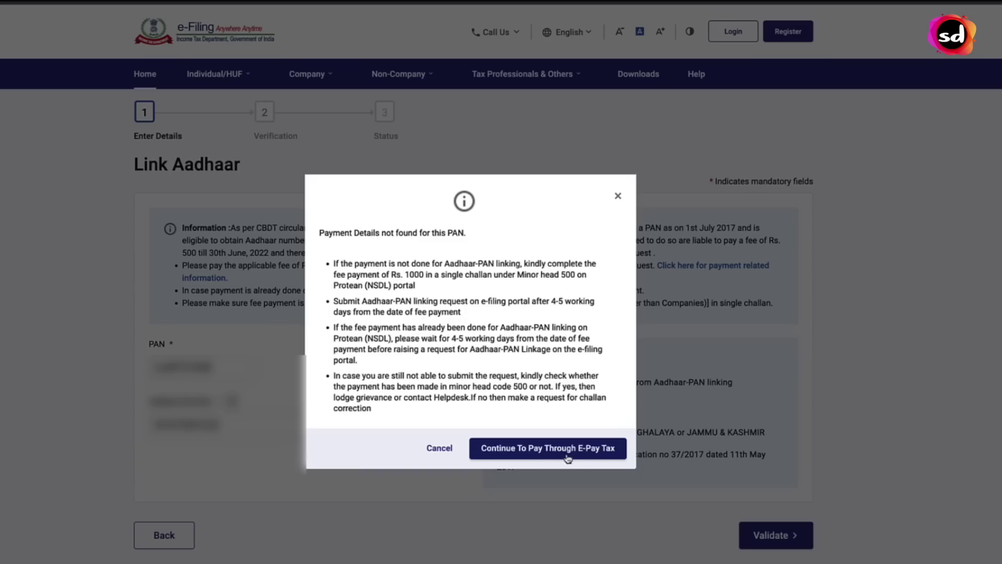
Start e-Pay Tax and enter the PAN, confirmation PAN and mobile number
left_click(600, 455)
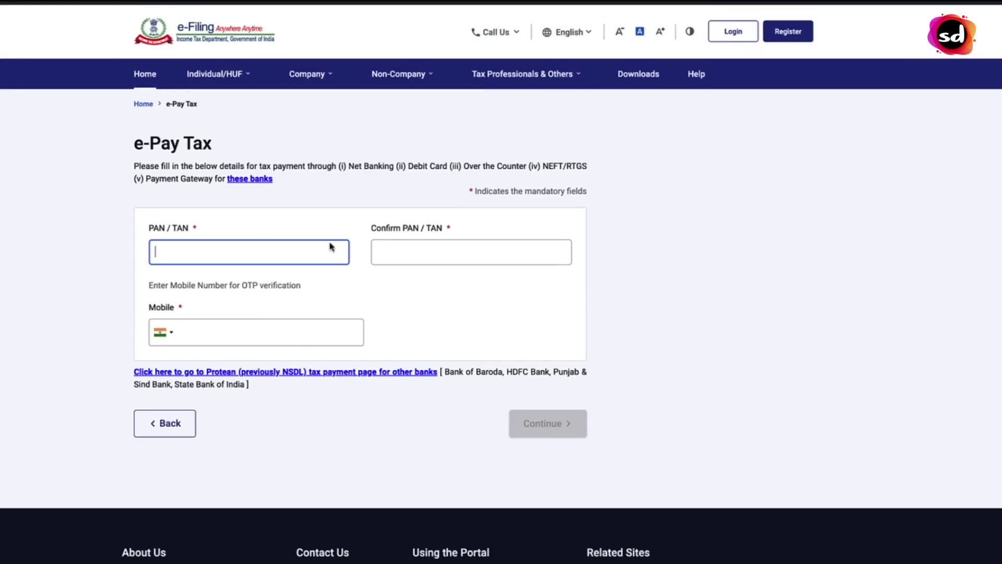
left_click(427, 252)
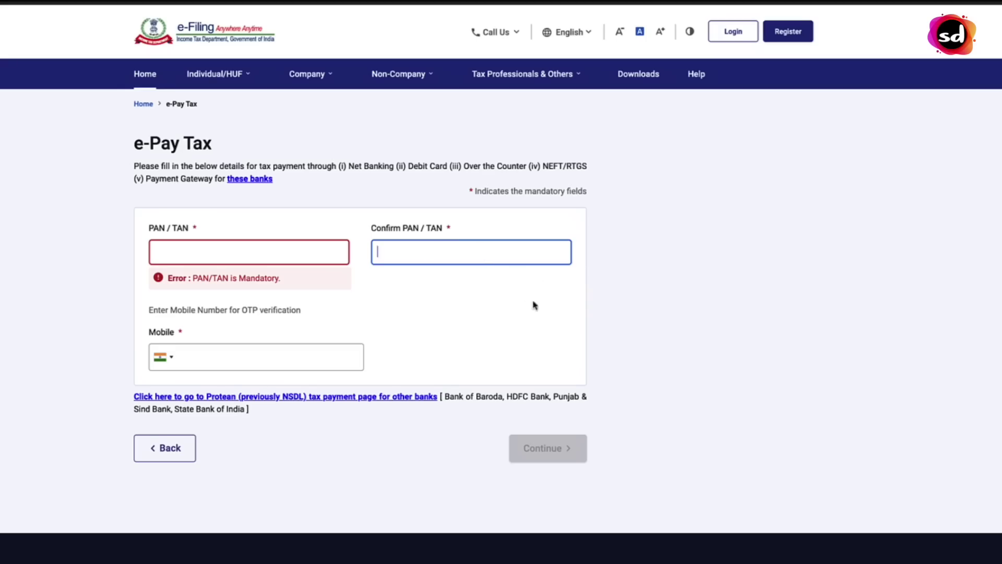
left_click(459, 295)
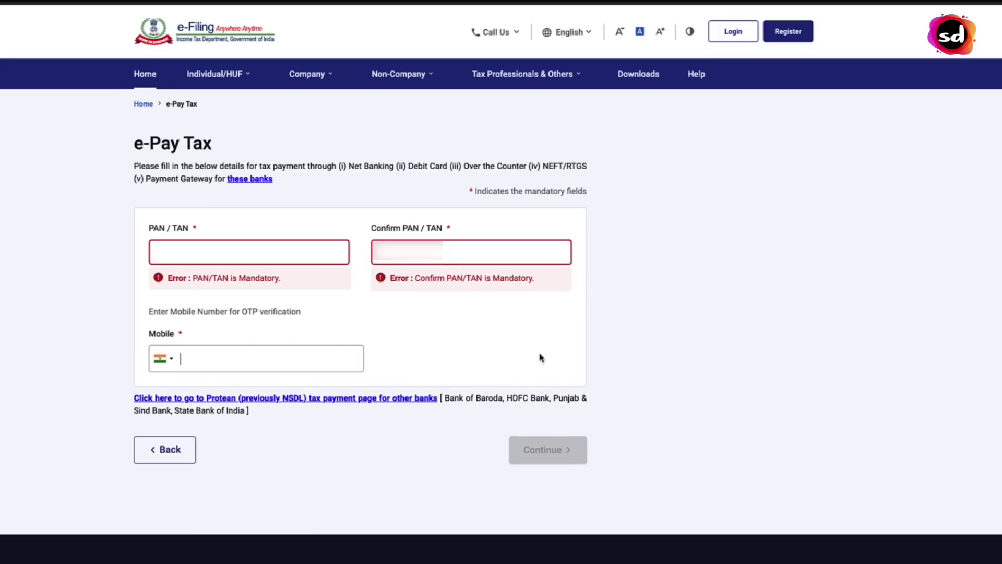
type("00")
type("000000")
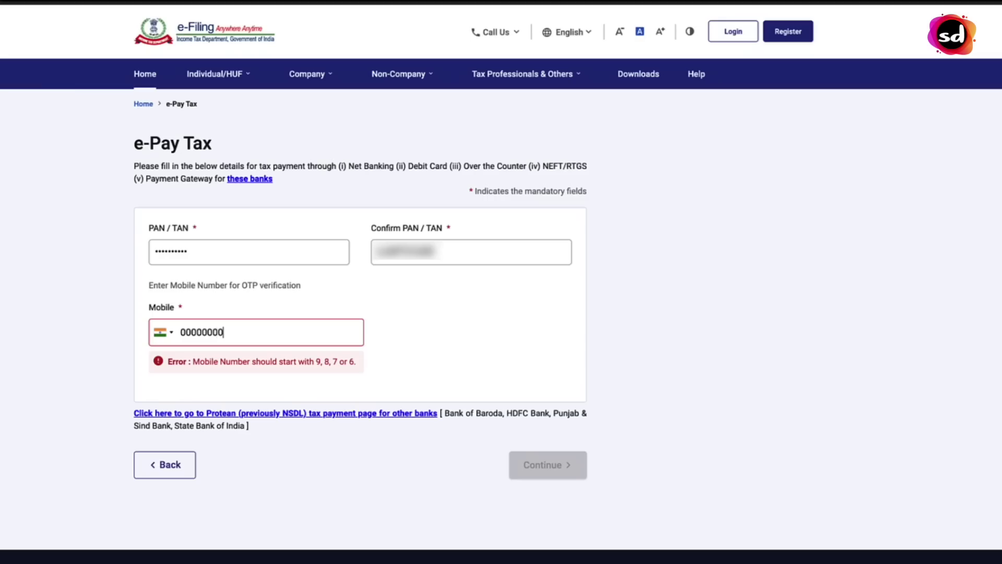
key("BackSpace")
key("BackSpace")
key("BackSpace")
key("BackSpace")
key("BackSpace")
key("BackSpace")
key("BackSpace")
key("BackSpace")
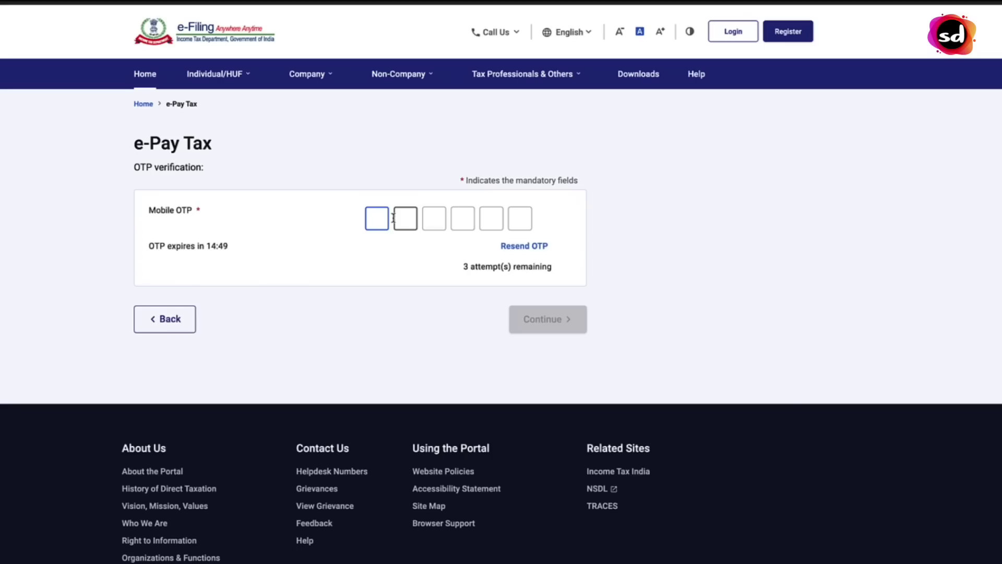
Paste the mobile OTP and submit it to verify the PAN
key("ctrl+v")
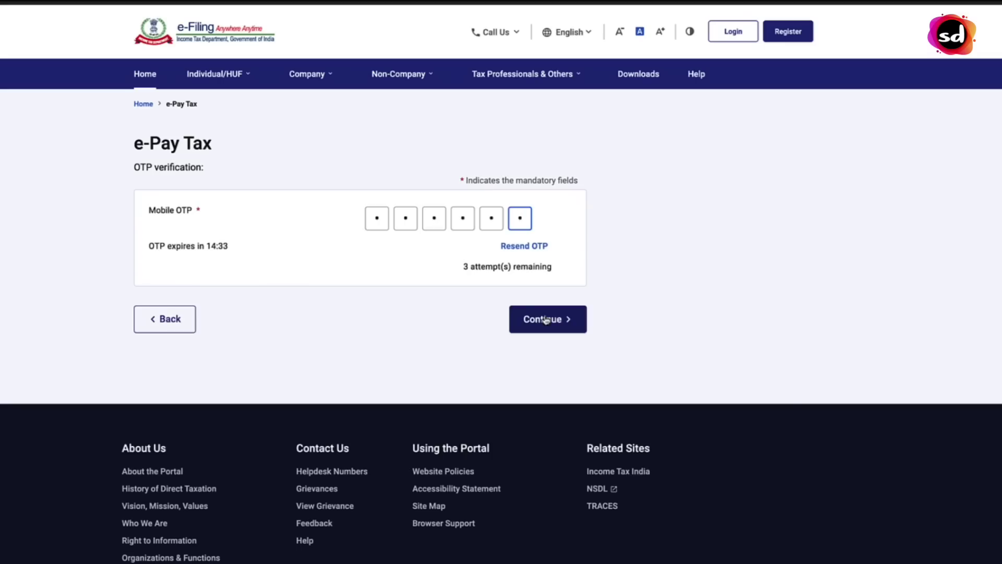
left_click(546, 320)
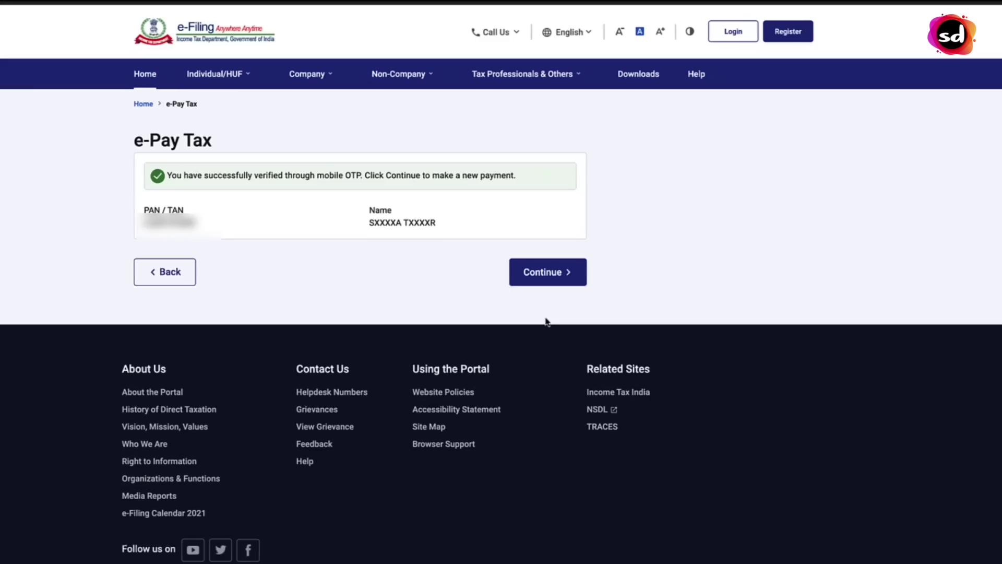
left_click_drag(361, 178, 566, 186)
left_click(633, 203)
Continue past verification and choose Proceed on the Income Tax payment card
left_click(562, 274)
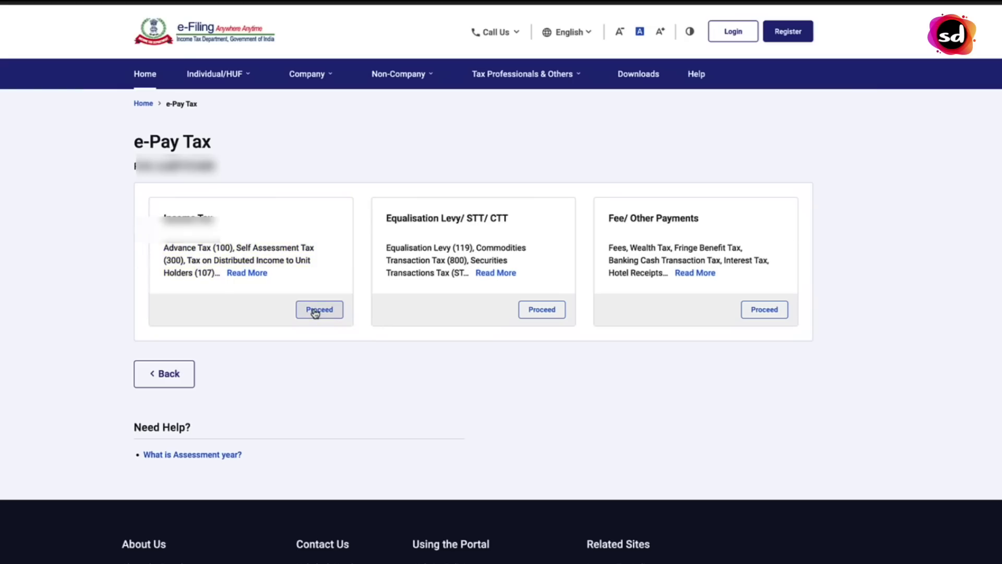
left_click(317, 310)
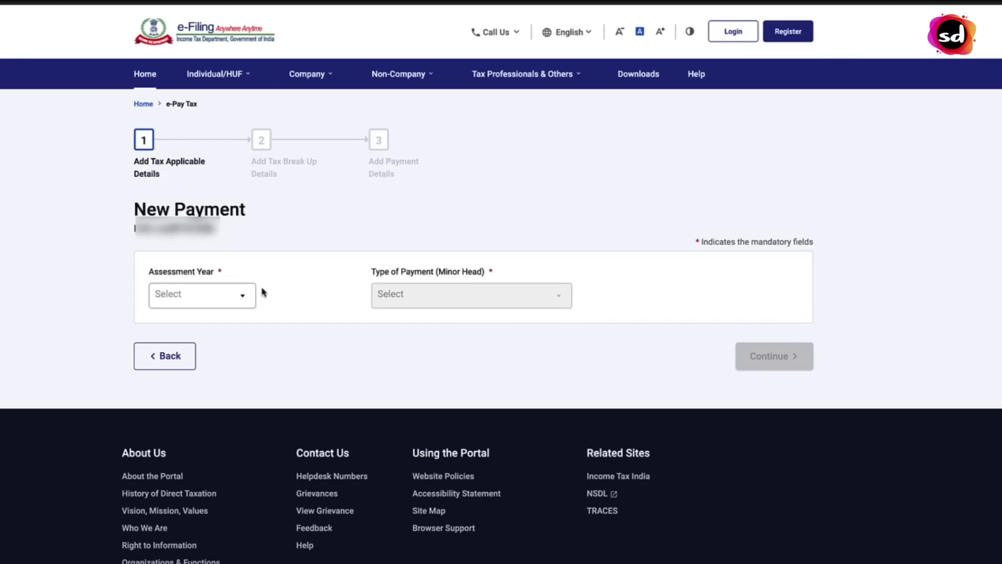
Select Assessment Year 2023-24 and payment type Other Receipts (500), then continue
left_click(245, 299)
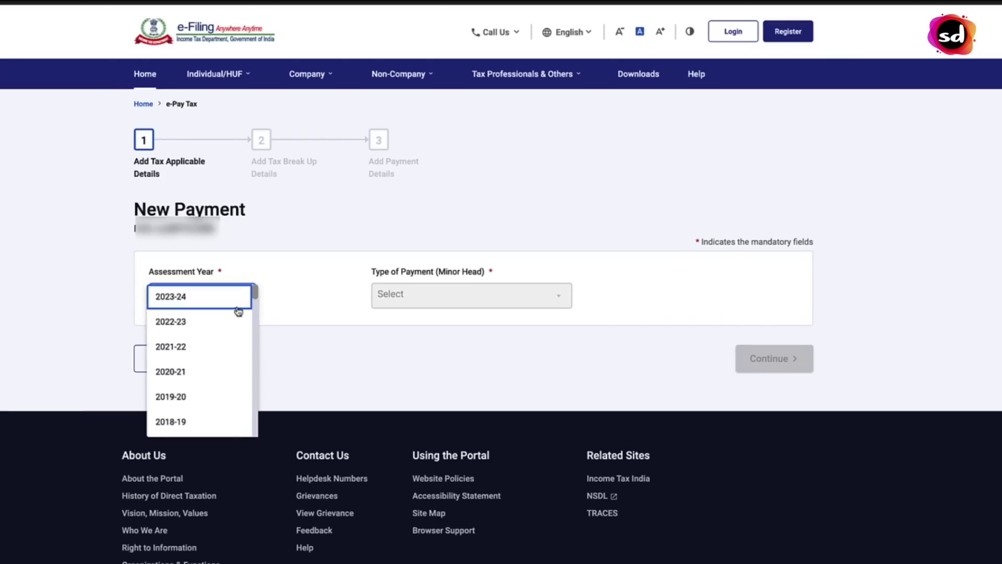
left_click(189, 301)
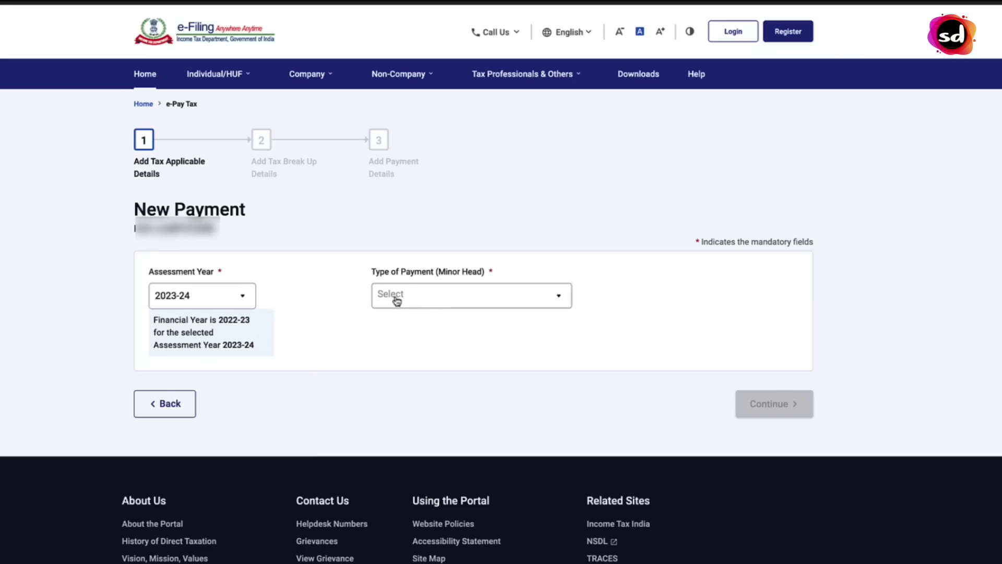
left_click(489, 296)
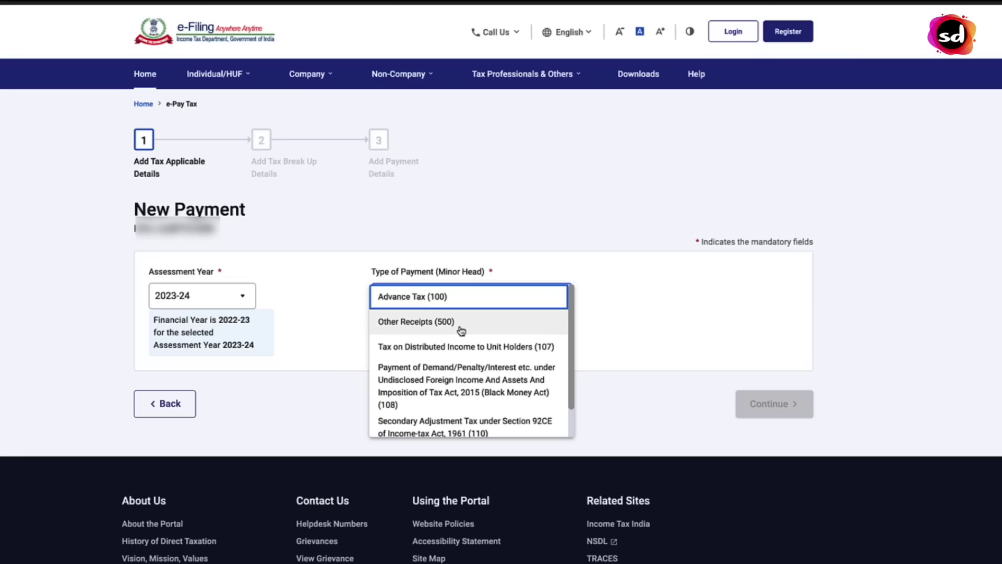
left_click(461, 330)
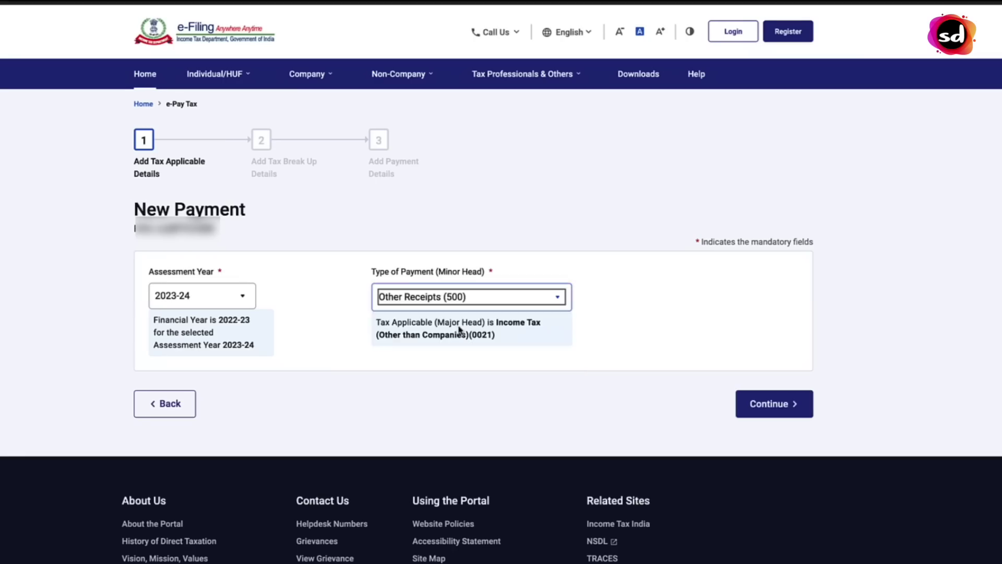
left_click(765, 407)
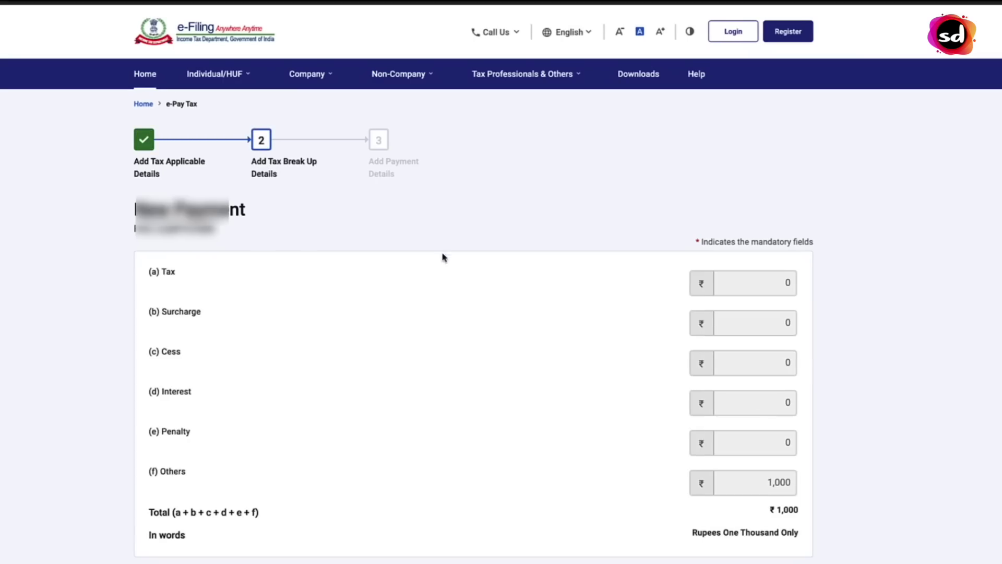
Accept the ₹1,000 tax break-up under Others and continue to payment details
scroll(650, 326, "down", 1)
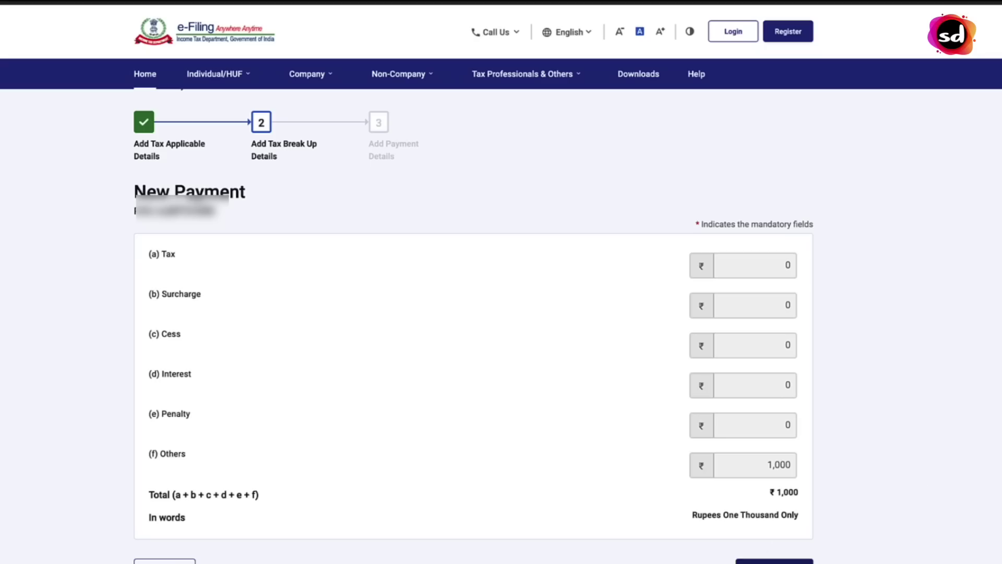
left_click(774, 560)
scroll(461, 217, "down", 2)
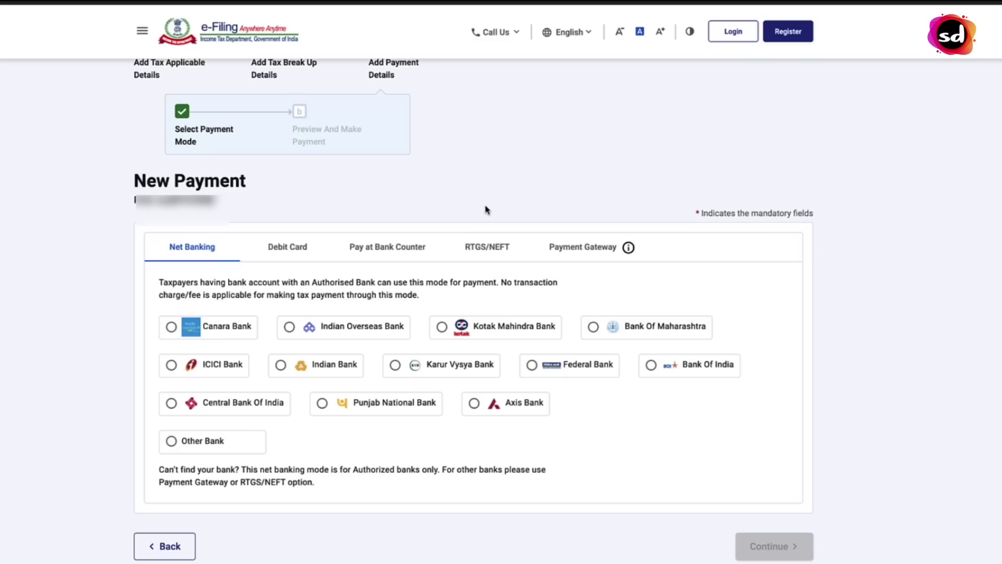
Choose the Payment Gateway mode, with Kotak Mahindra Bank as the selected gateway
left_click(553, 252)
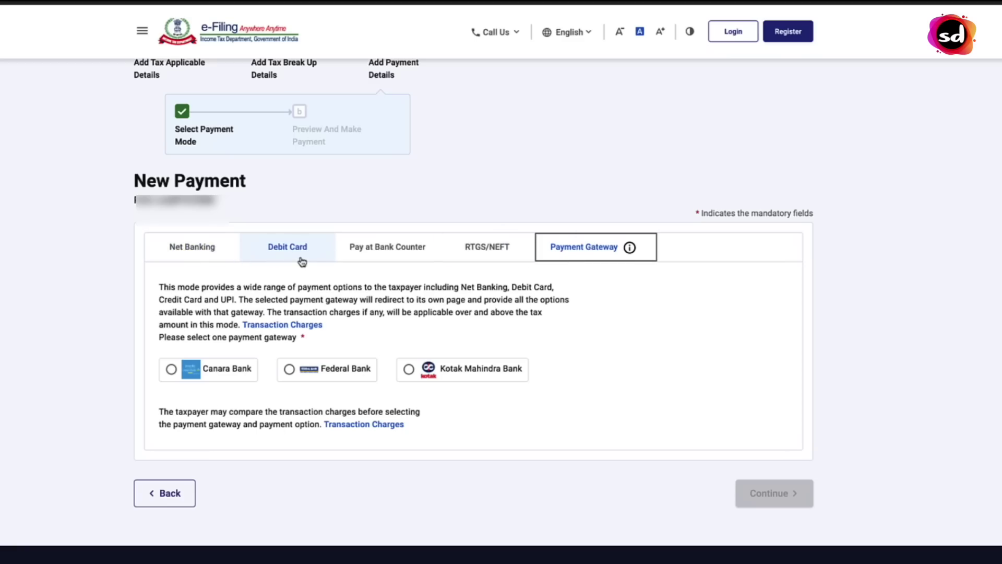
left_click(216, 253)
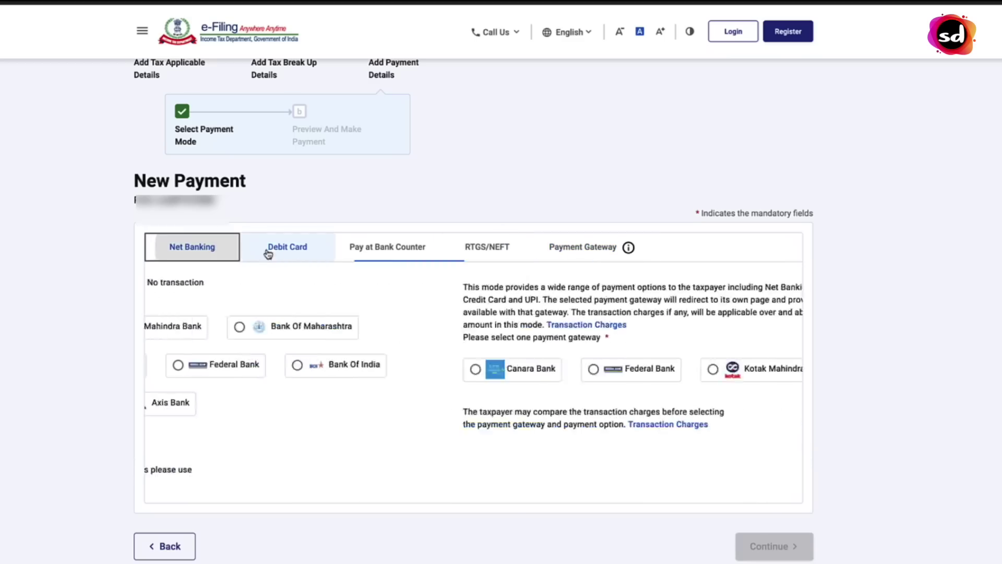
left_click(583, 256)
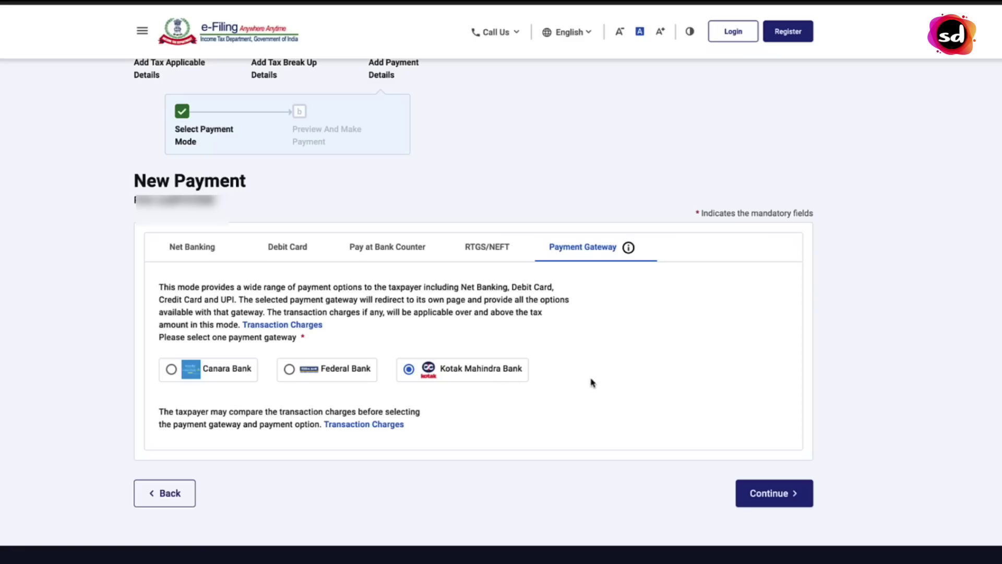
Open the Transaction Charges table and review each gateway's fees, including the NIL debit card charge
left_click(379, 429)
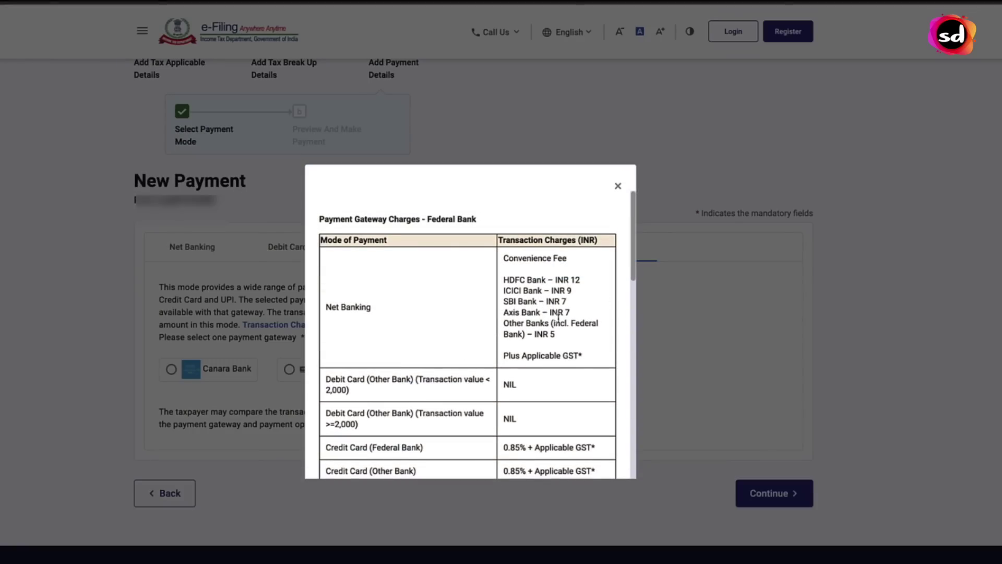
scroll(563, 326, "down", 1)
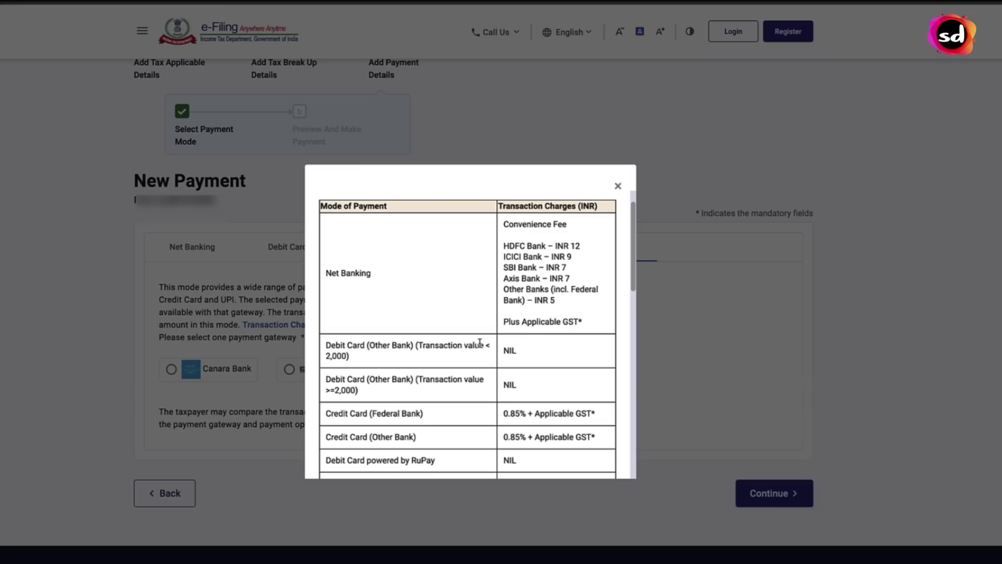
double_click(516, 356)
left_click_drag(476, 352, 500, 366)
left_click(533, 386)
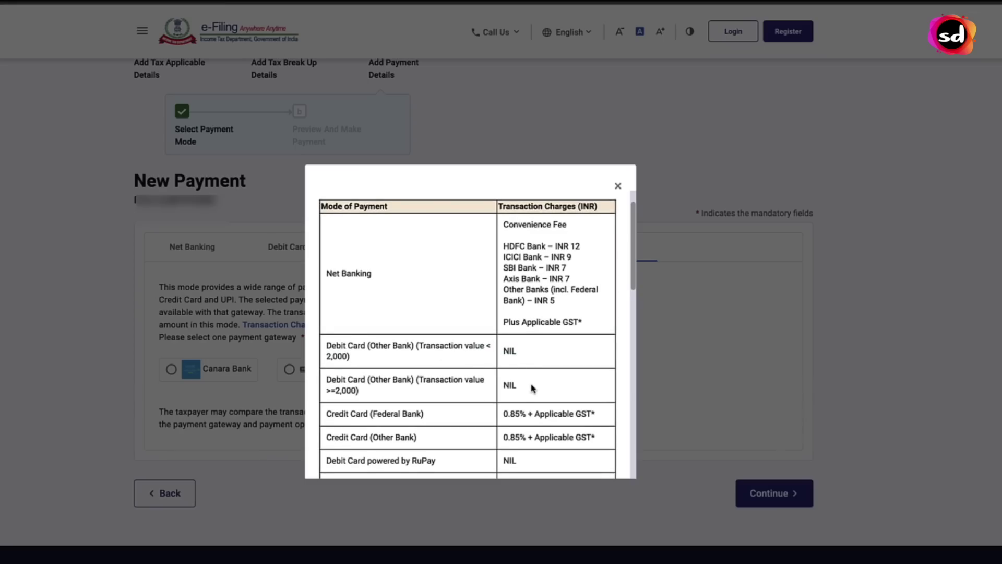
scroll(533, 388, "down", 2)
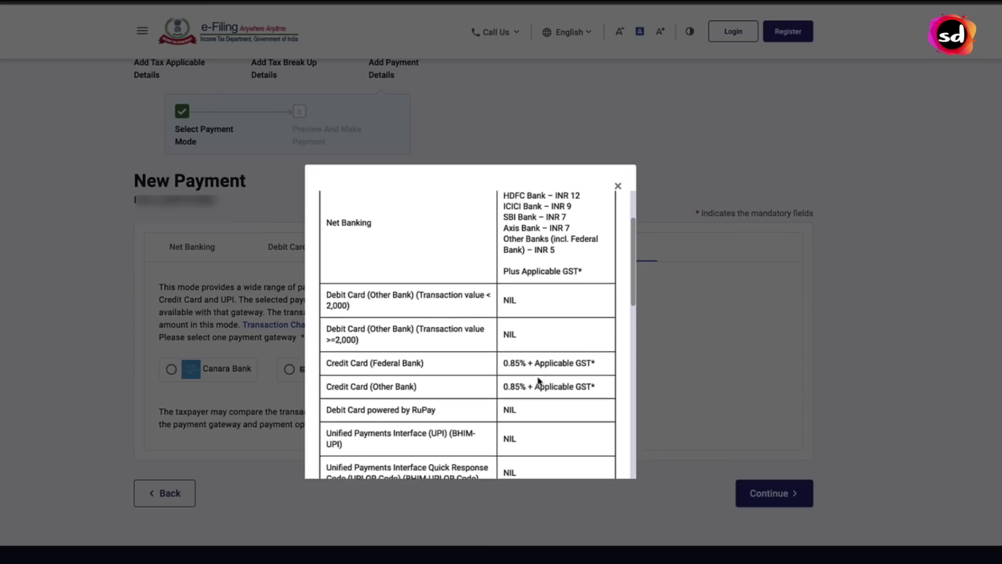
scroll(543, 381, "down", 1)
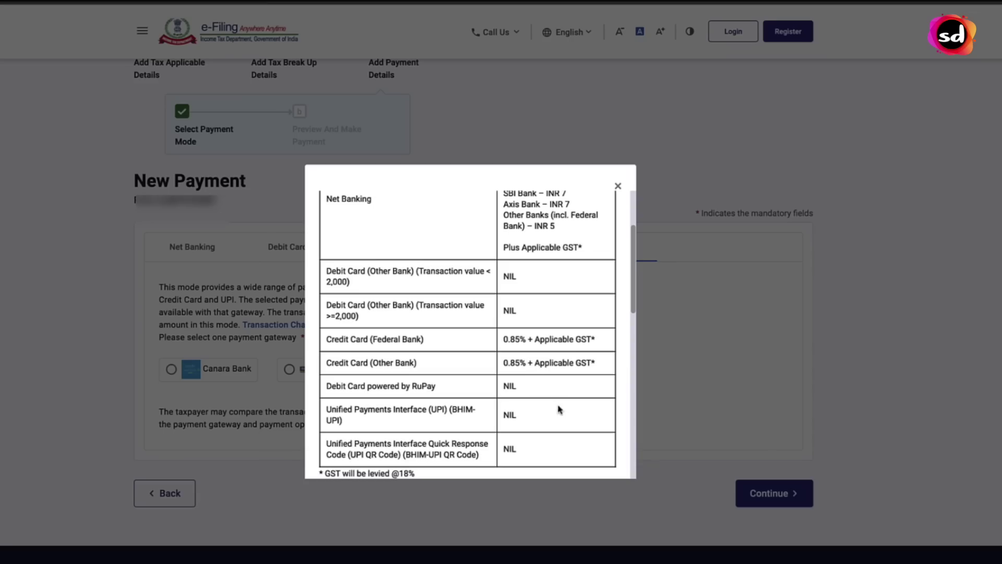
scroll(560, 411, "down", 2)
scroll(561, 411, "down", 3)
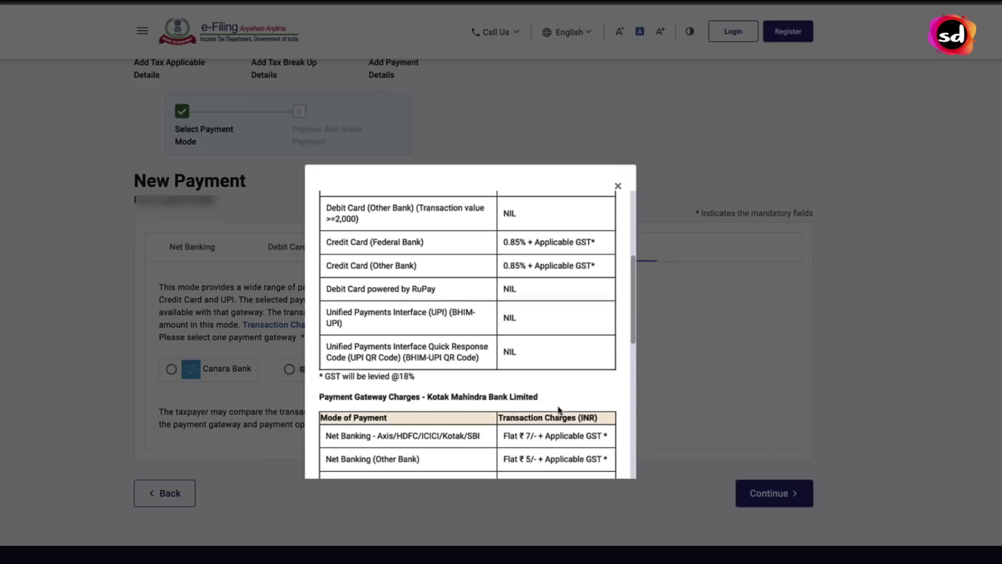
Switch the payment gateway to Canara Bank and continue to the payment preview
left_click(619, 187)
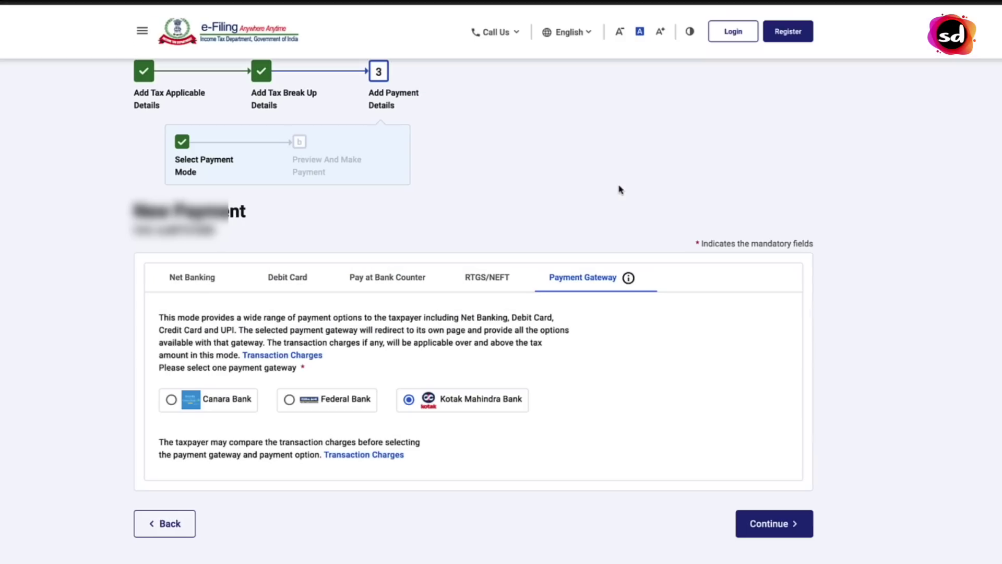
left_click(224, 409)
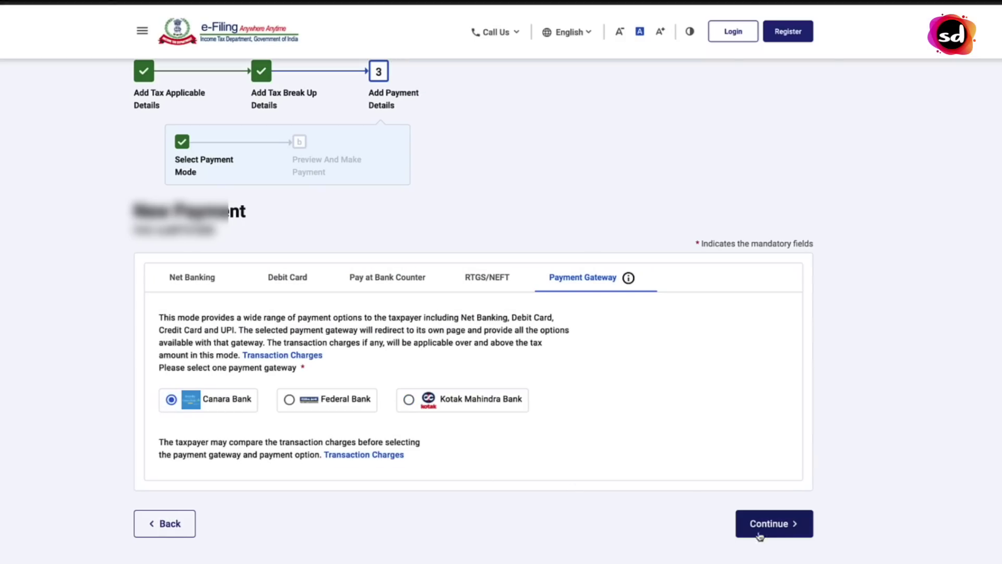
left_click(773, 524)
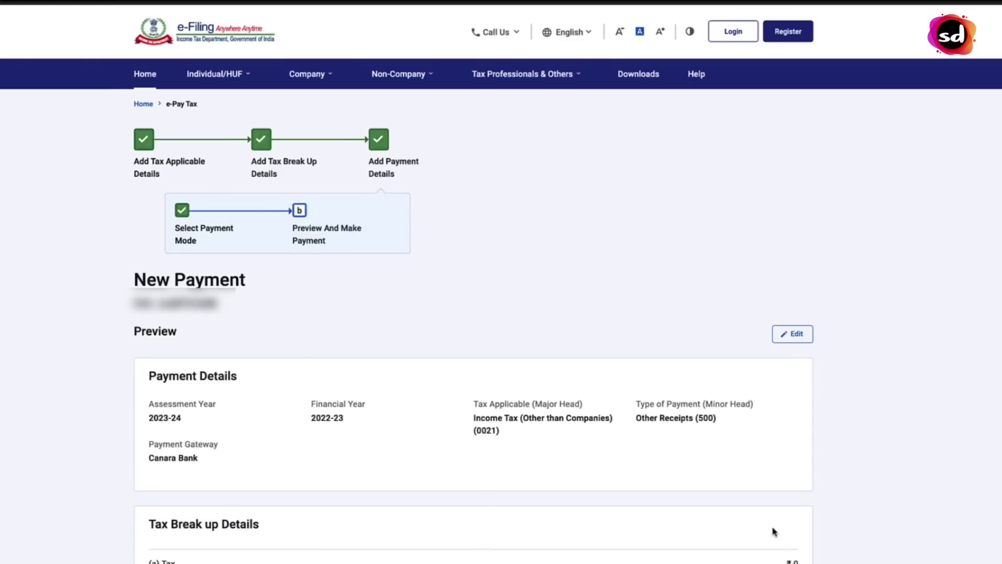
scroll(842, 451, "down", 5)
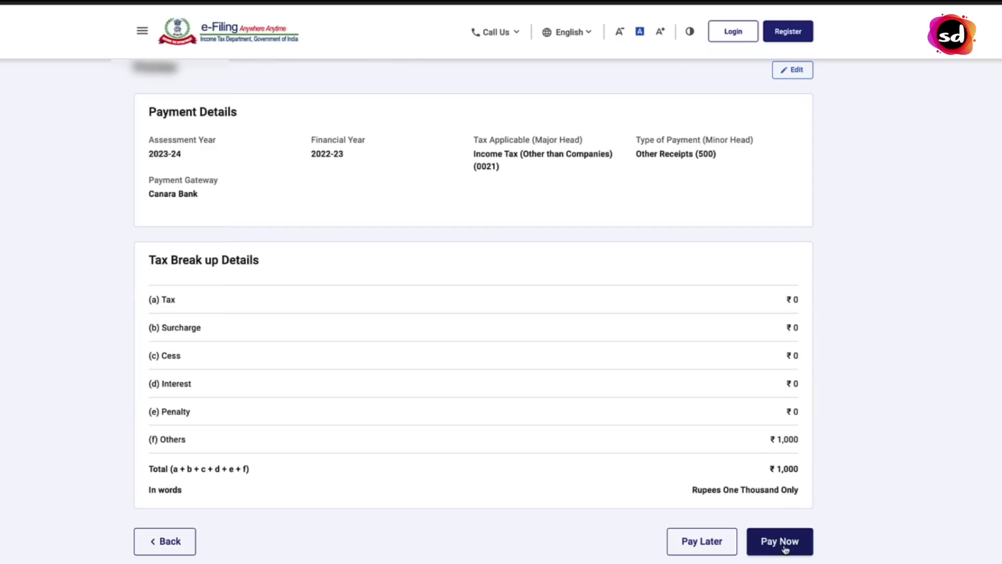
Pay the ₹1,000 now, agree to the terms and conditions, and submit to the bank
left_click(785, 546)
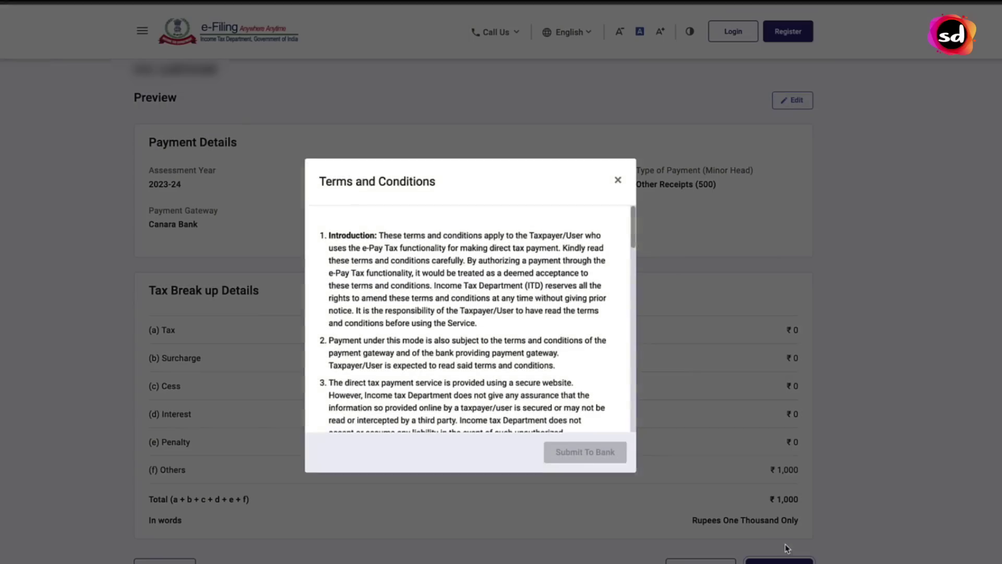
scroll(542, 348, "down", 4)
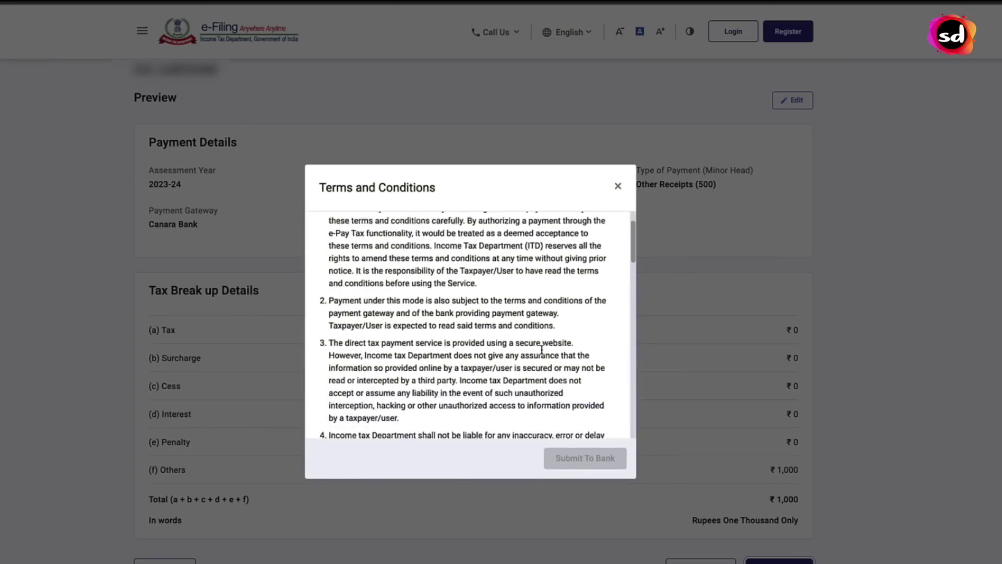
scroll(541, 354, "down", 7)
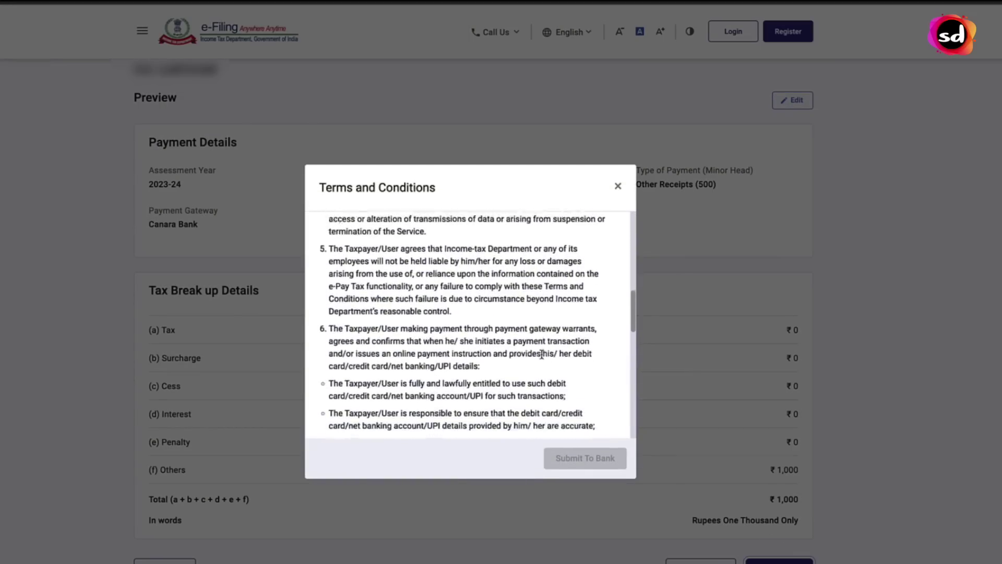
scroll(541, 357, "down", 8)
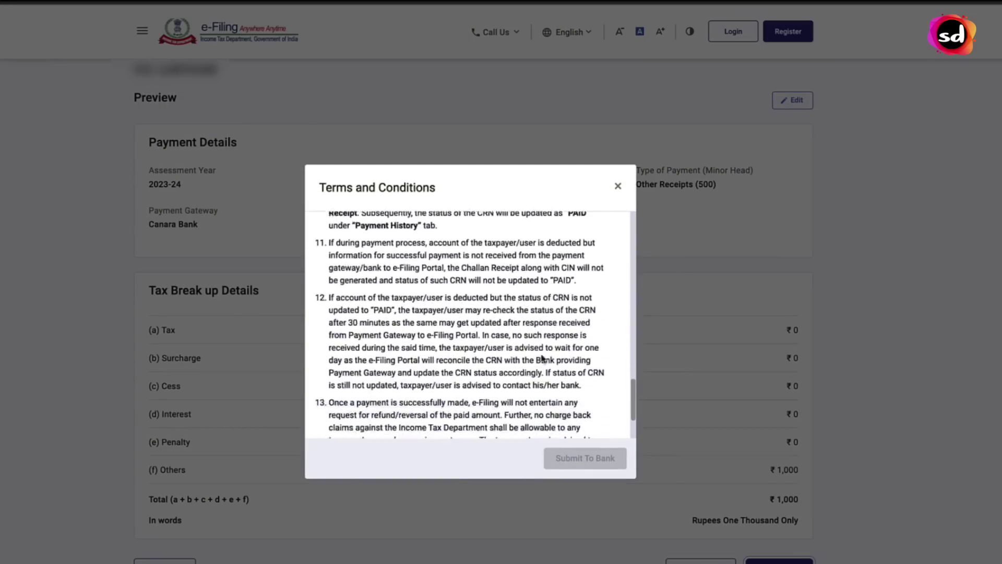
left_click(334, 416)
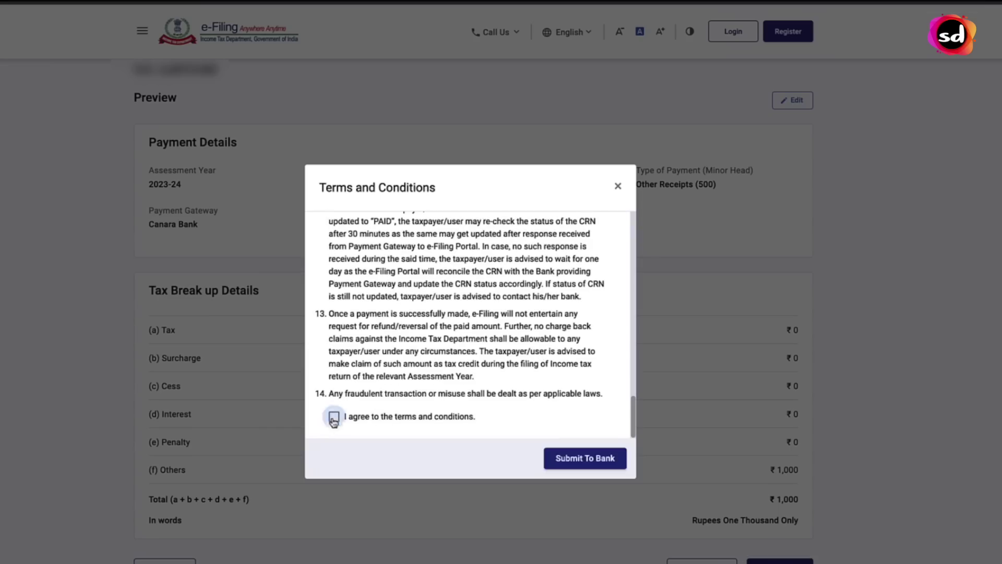
left_click(590, 462)
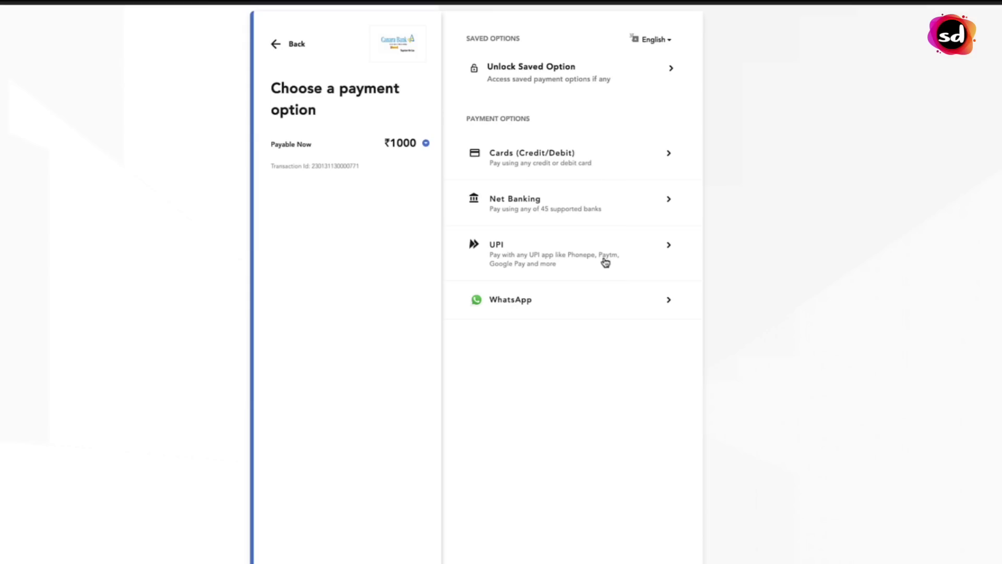
Pay the ₹1000 by credit/debit card and complete it with the mobile OTP
left_click(581, 167)
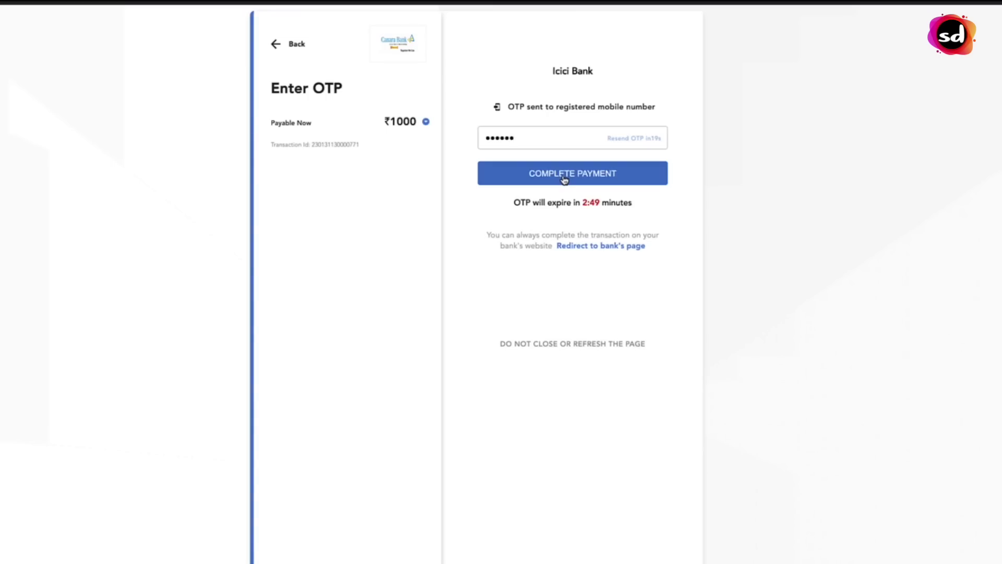
left_click(546, 173)
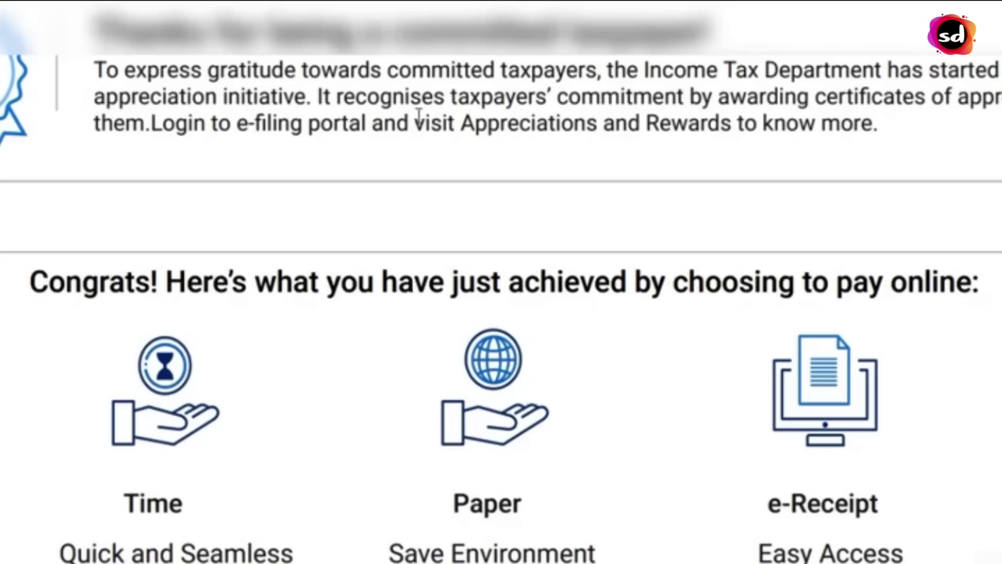
Highlight the taxpayer appreciation message on the challan payment success page
left_click_drag(138, 95, 377, 78)
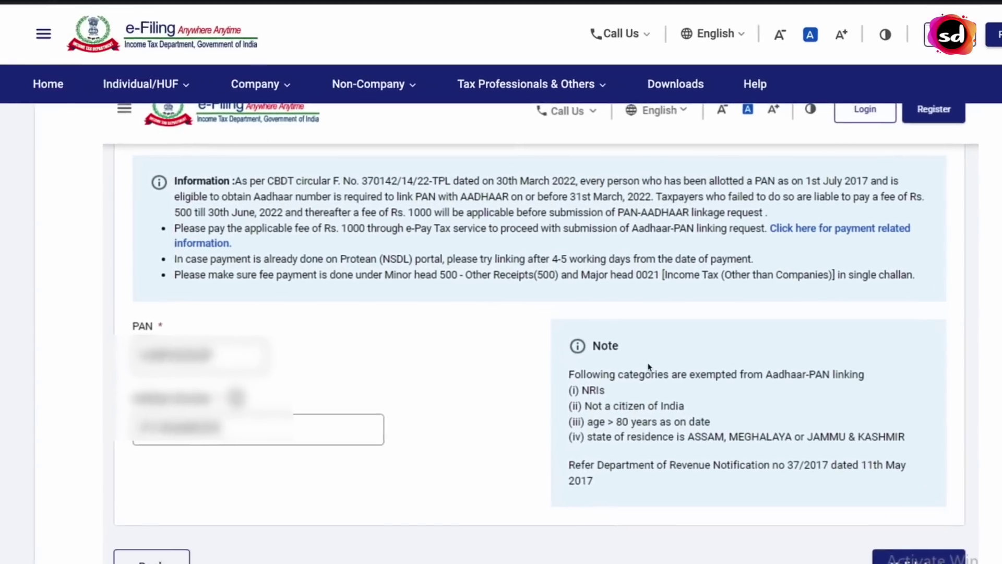
Scroll down the Link Aadhaar form to reach the name and validation consent fields
scroll(645, 374, "down", 1)
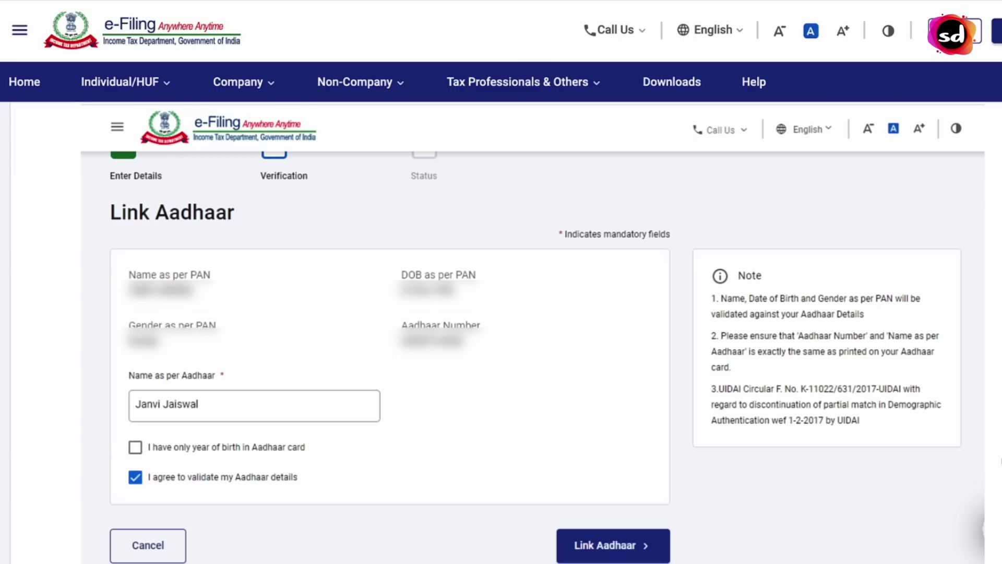
Scroll down through the Link Aadhaar submission and the Link Aadhaar Status page
scroll(501, 313, "down", 1)
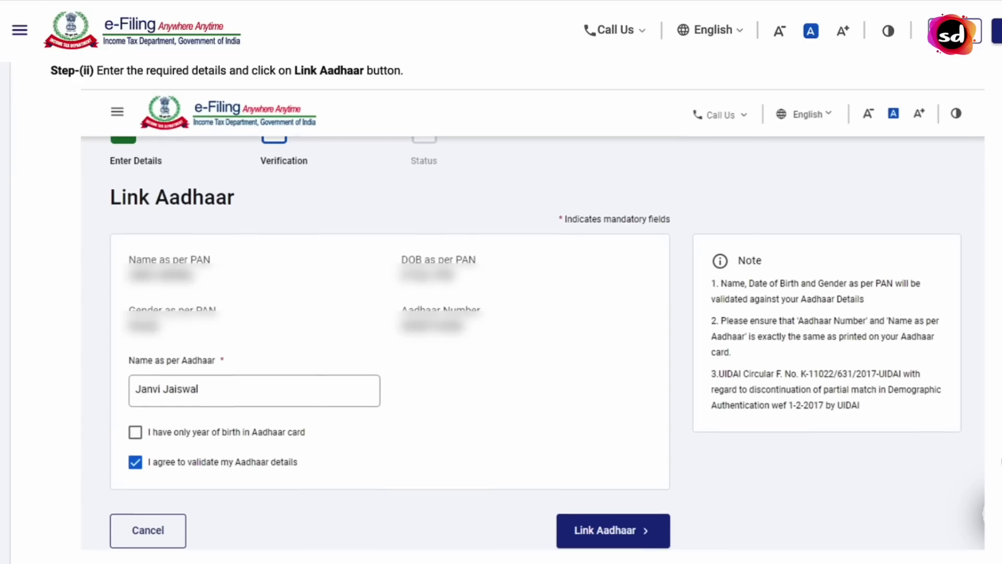
scroll(501, 313, "down", 5)
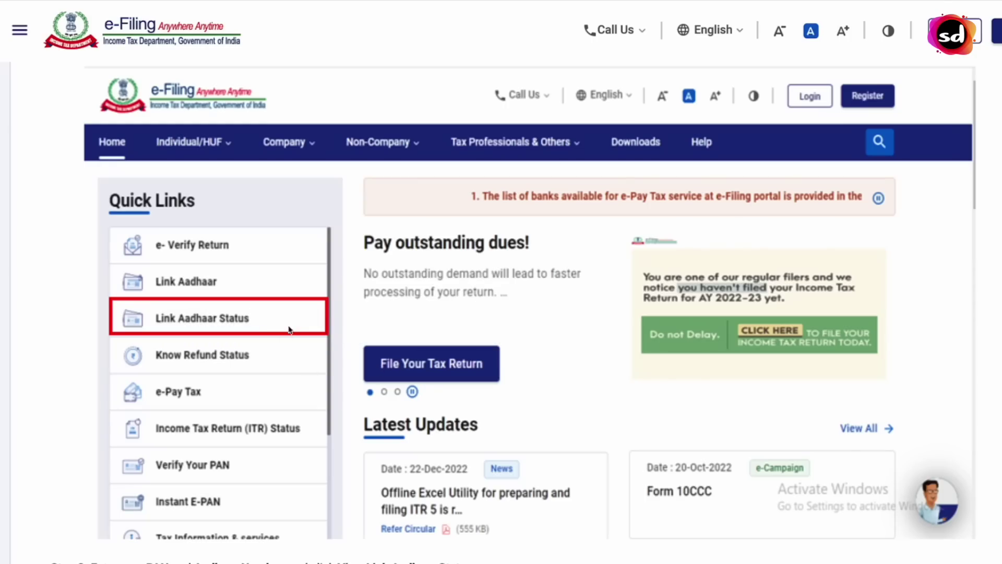
scroll(343, 345, "down", 10)
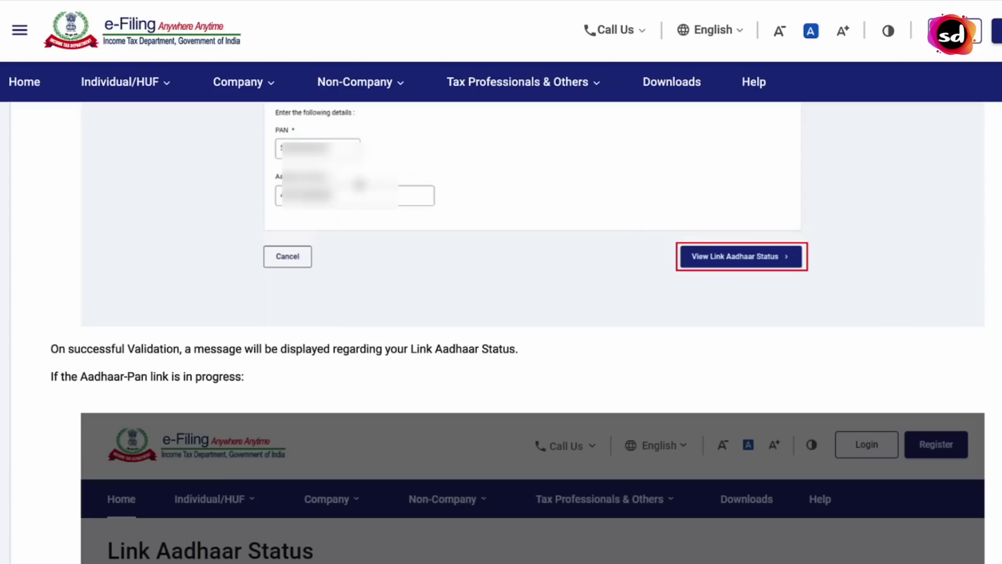